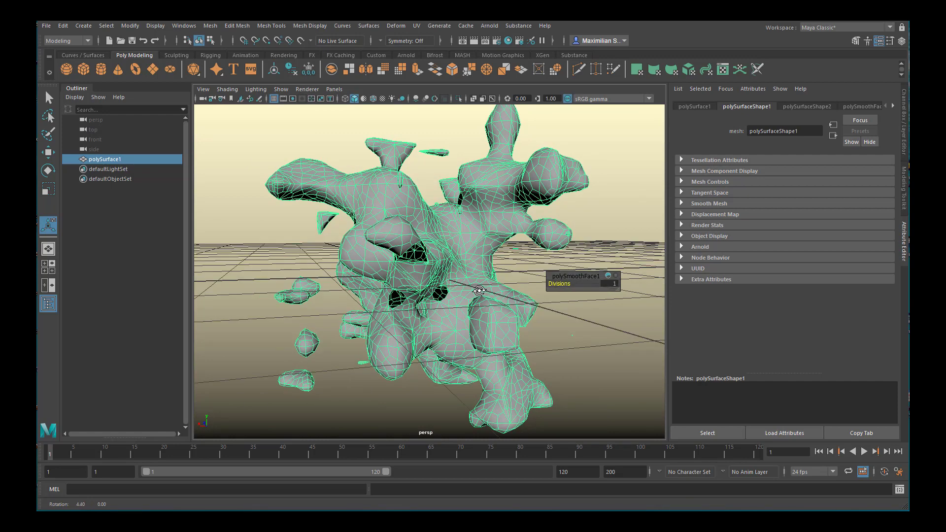
- Assign a new aiToon material to the mesh polySurface1
right_drag(478, 172, 478, 424)
click(241, 255)
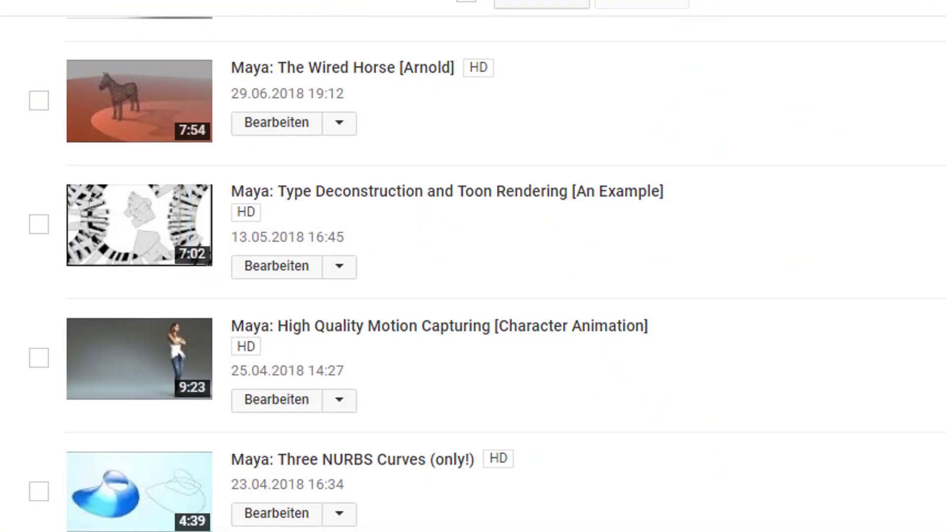
scroll(473, 266, down, 5)
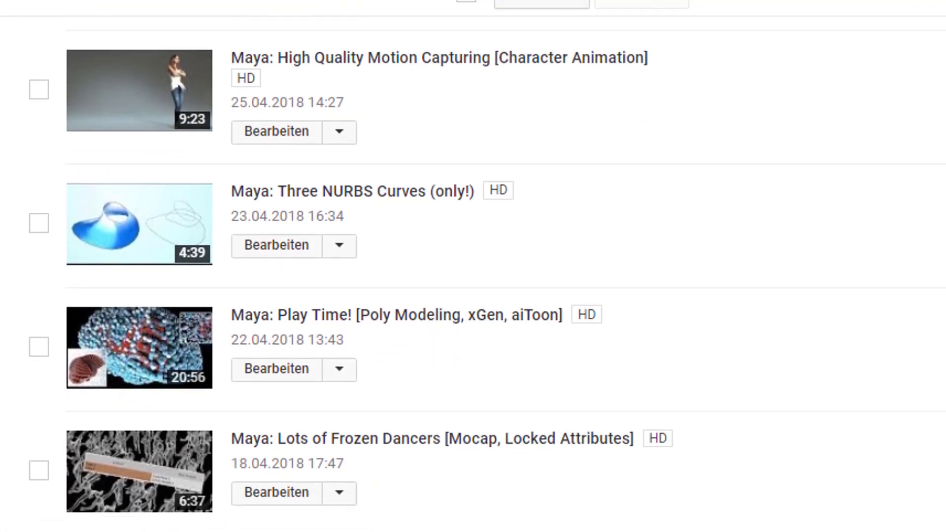
scroll(473, 266, down, 7)
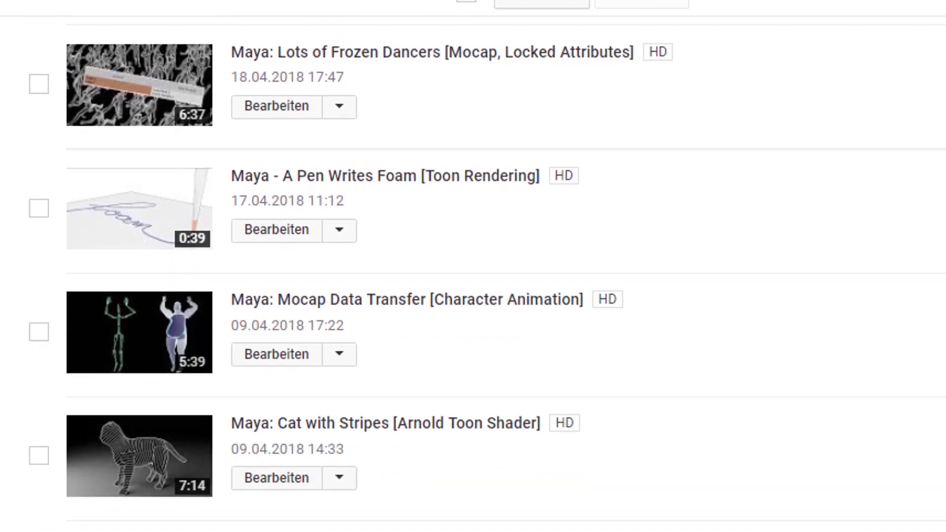
scroll(473, 266, down, 2)
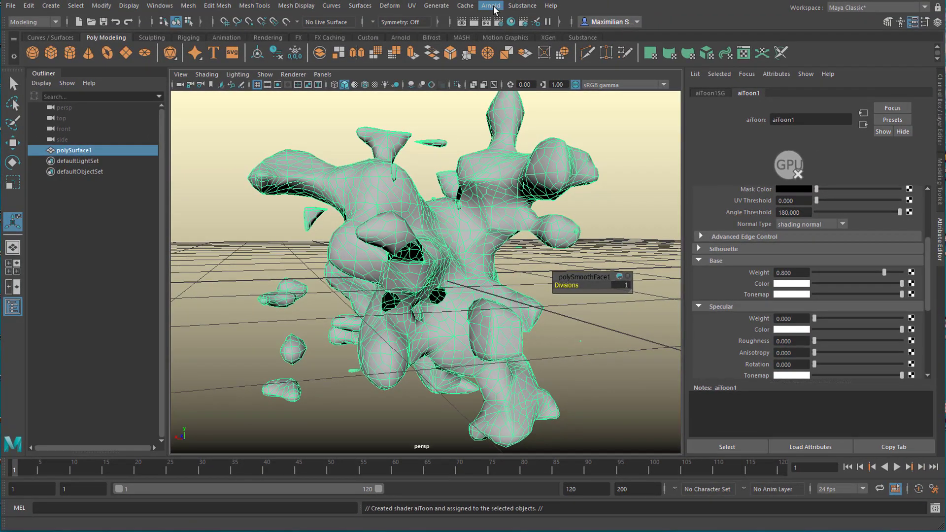
- Create an Arnold skydome light and hide lights in the perspective viewport
click(499, 2)
mouse_move(521, 61)
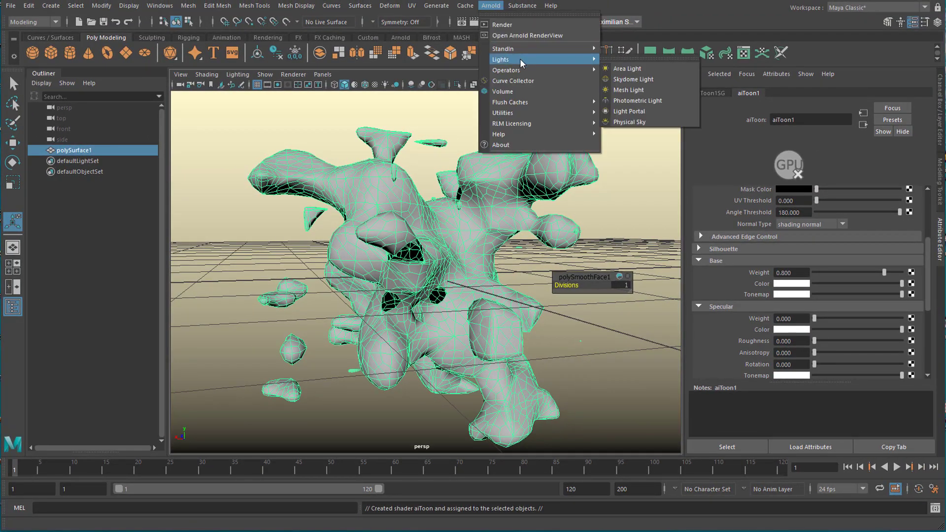
click(633, 80)
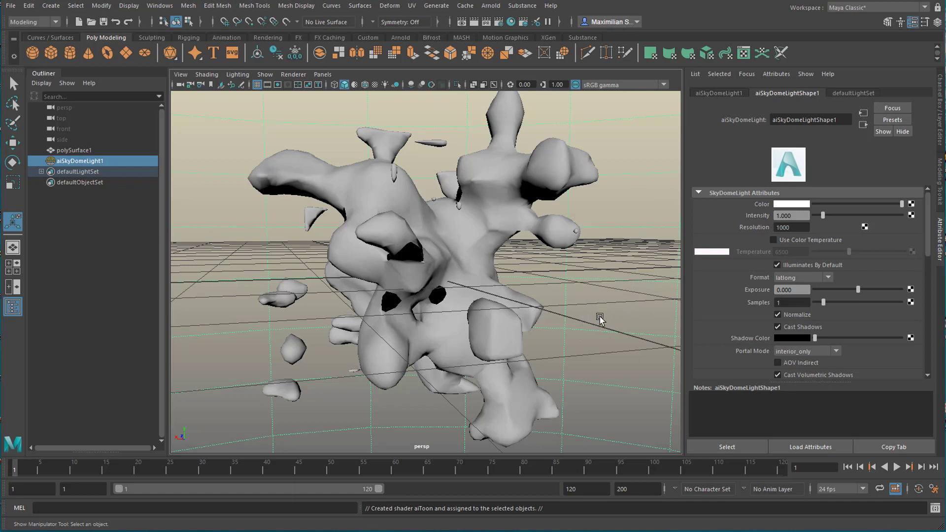
click(262, 77)
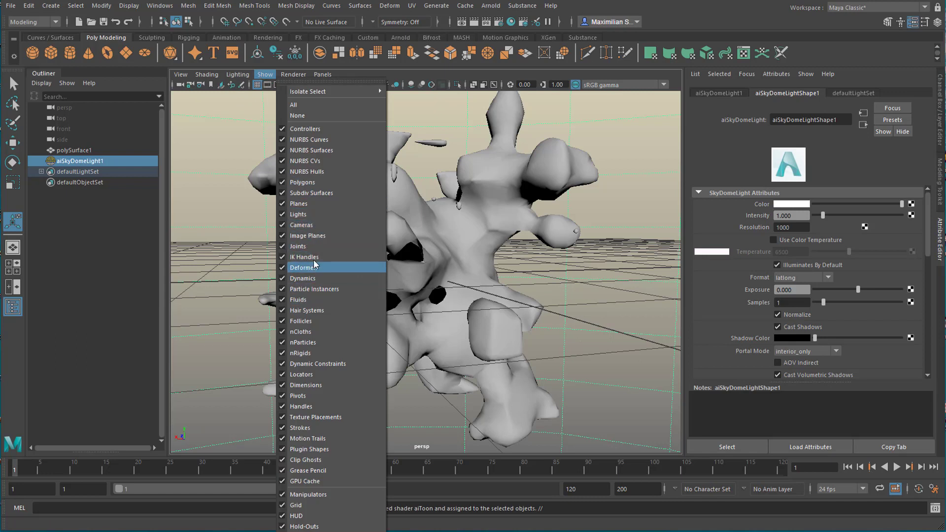
click(309, 217)
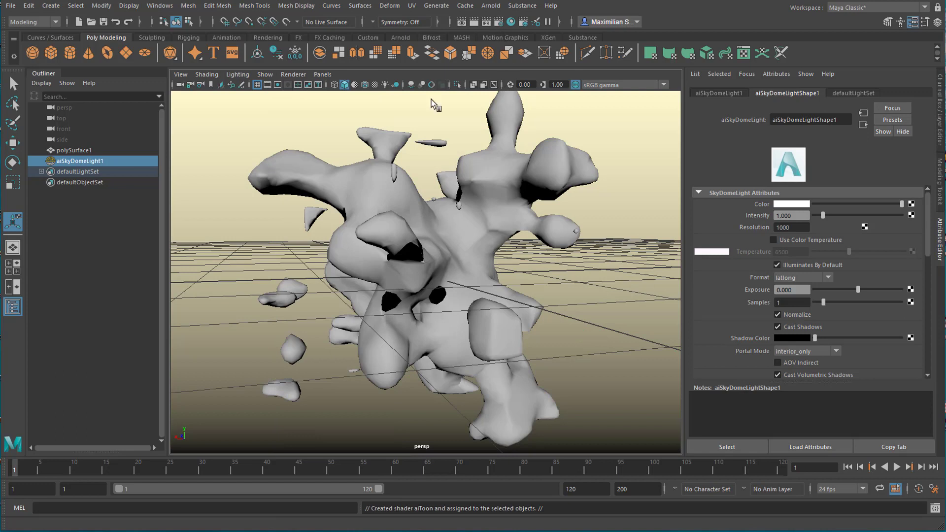
- Switch the perspective viewport's renderer to Arnold and hide its grid
click(294, 74)
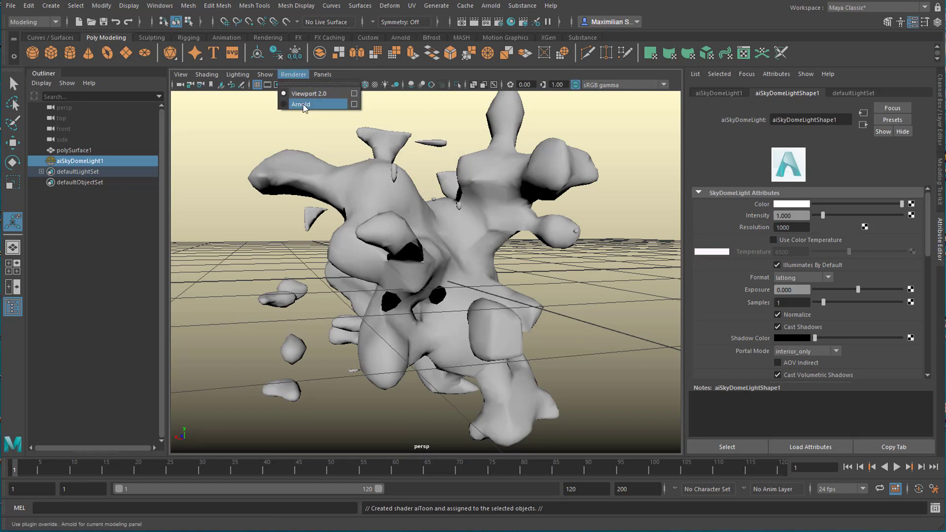
click(301, 105)
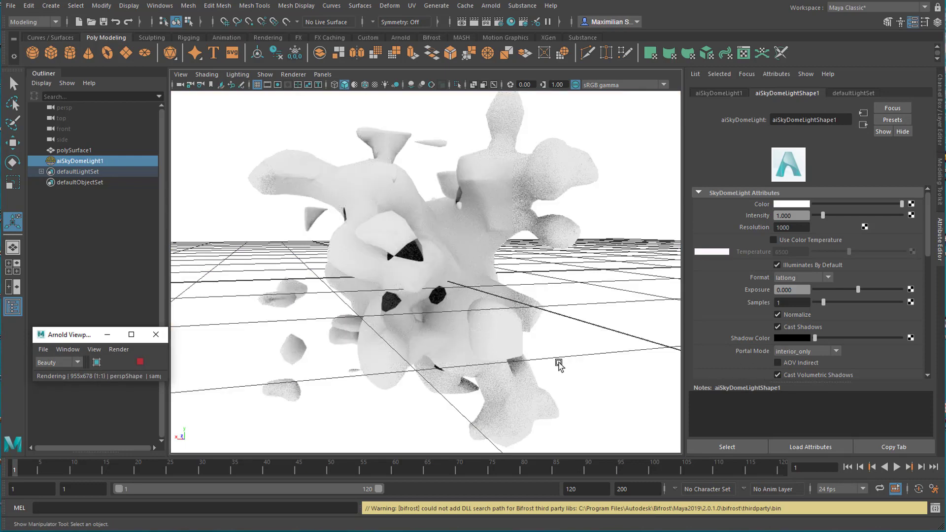
click(257, 86)
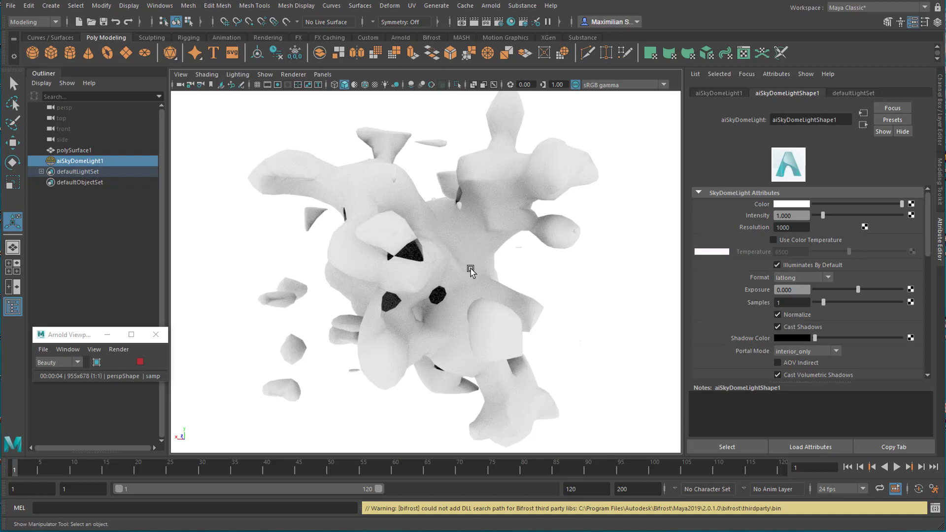
alt+drag(471, 270, 446, 297)
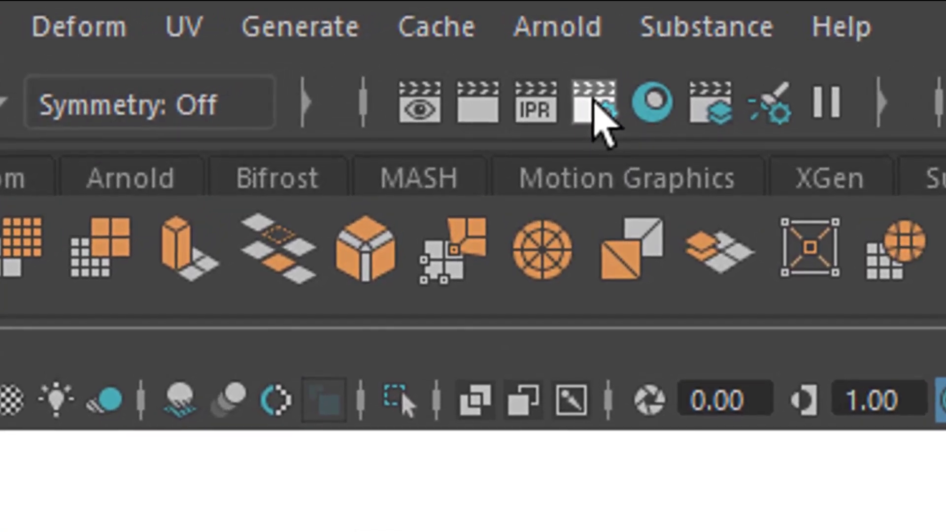
- Set the Arnold sampling filter type to contour in the render settings and close them
click(581, 105)
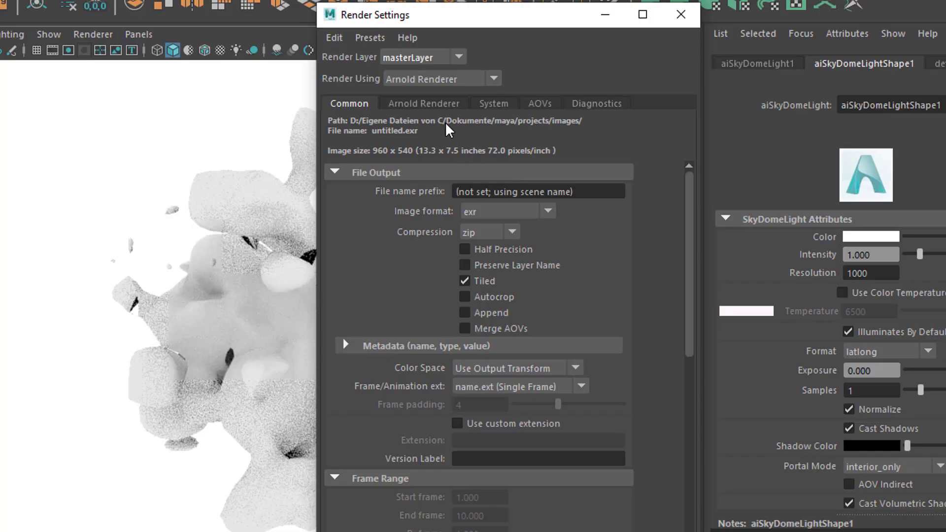
click(430, 104)
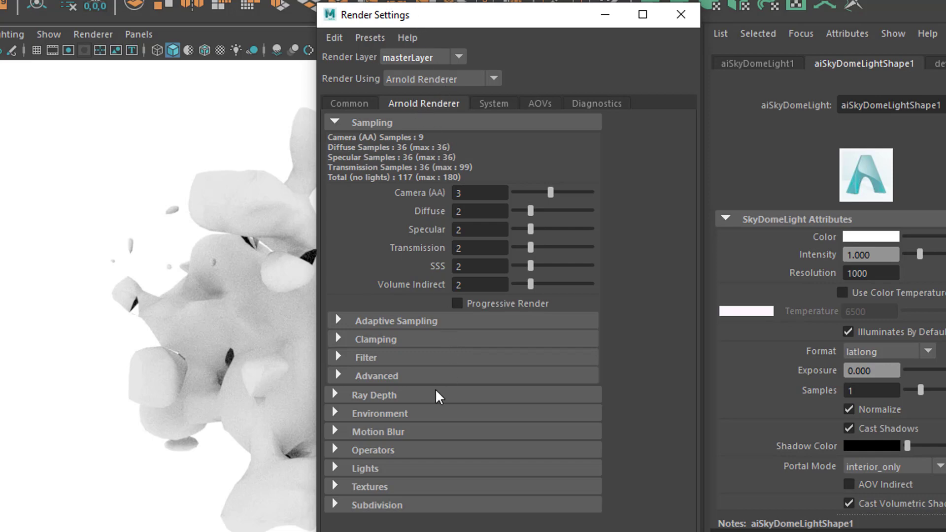
click(339, 358)
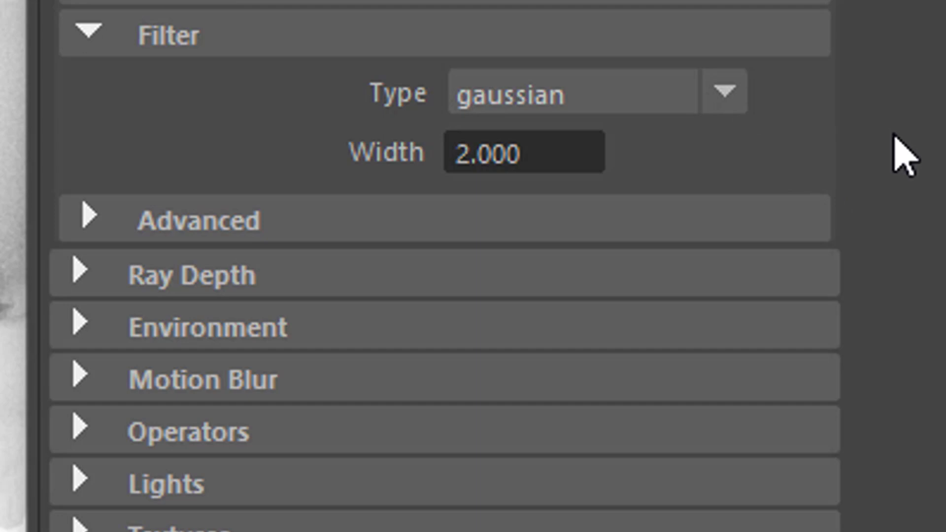
click(724, 93)
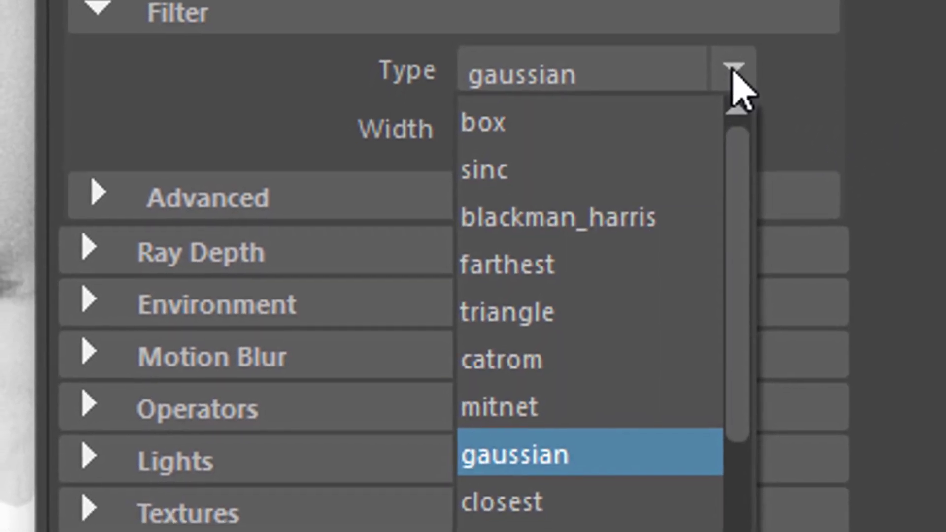
scroll(749, 157, down, 1)
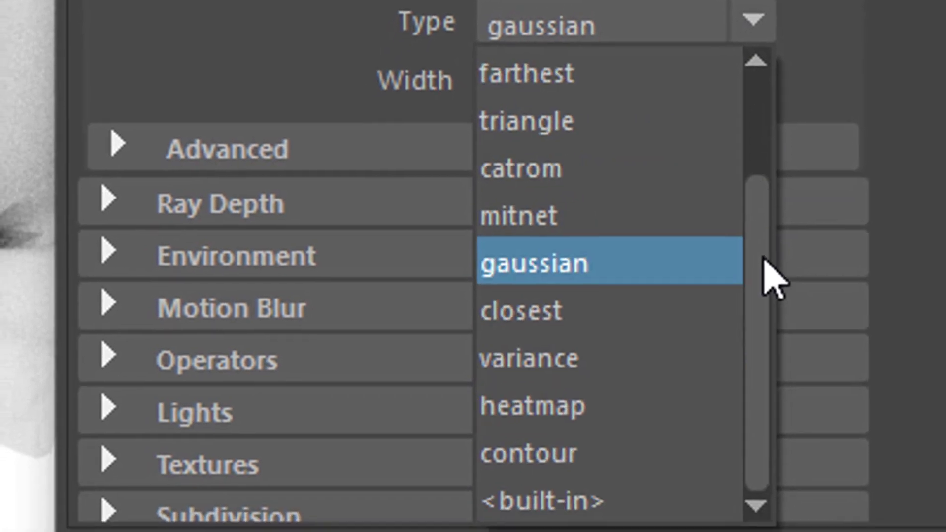
click(604, 434)
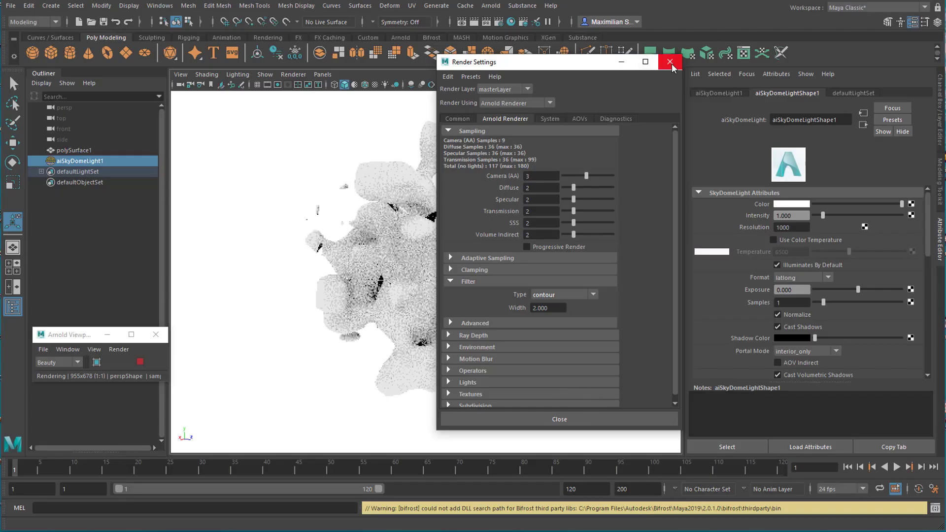
click(671, 65)
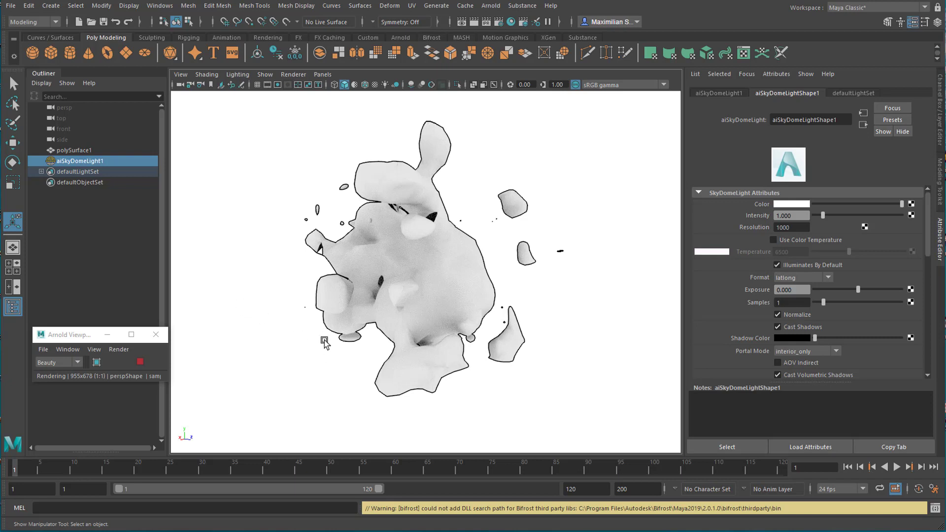
- Open the mesh's aiToon material attributes and try a white edge color
right_click(393, 199)
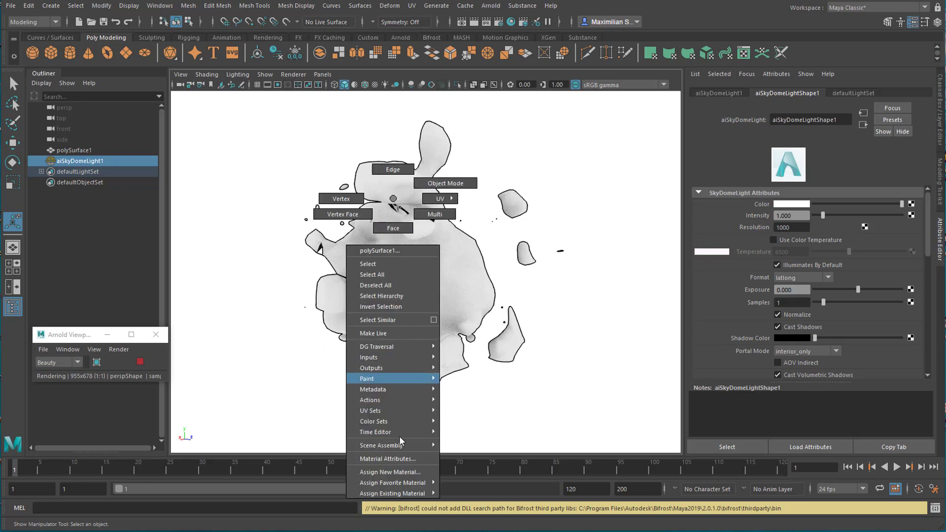
click(394, 456)
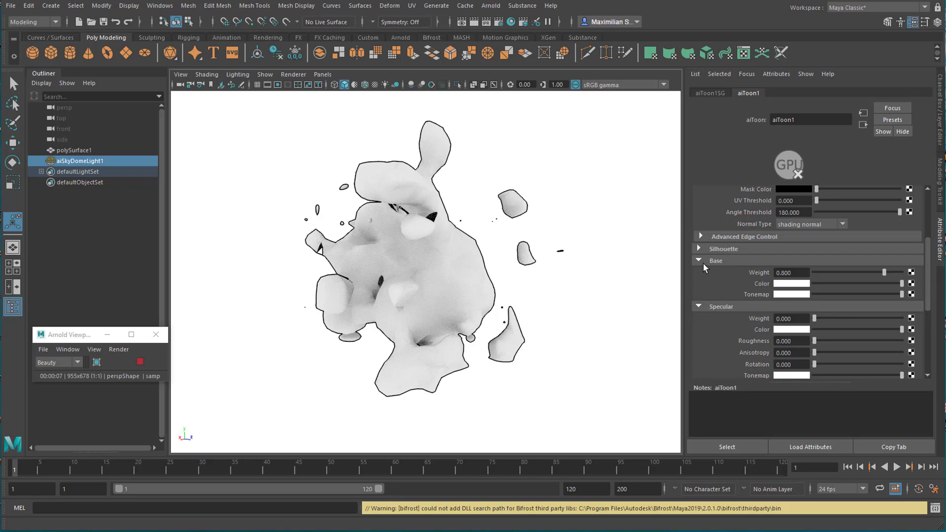
scroll(703, 263, up, 5)
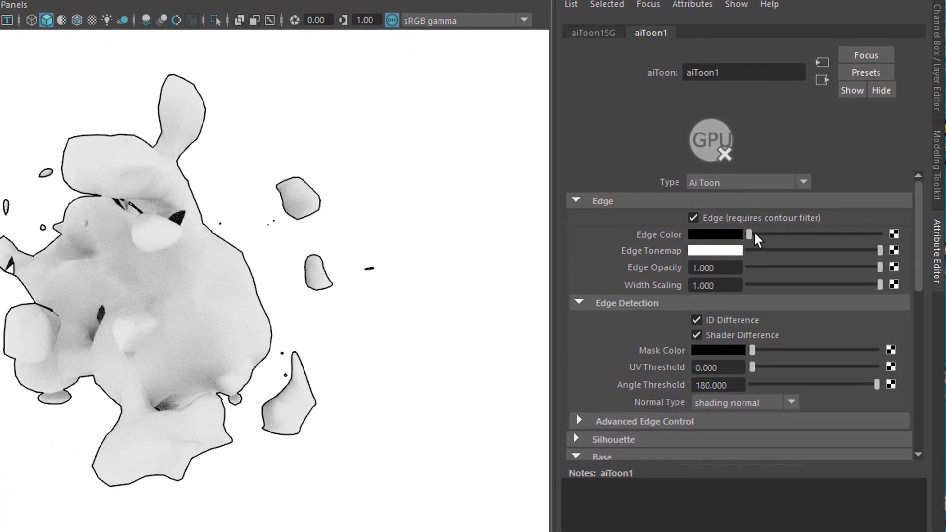
drag(750, 235, 899, 237)
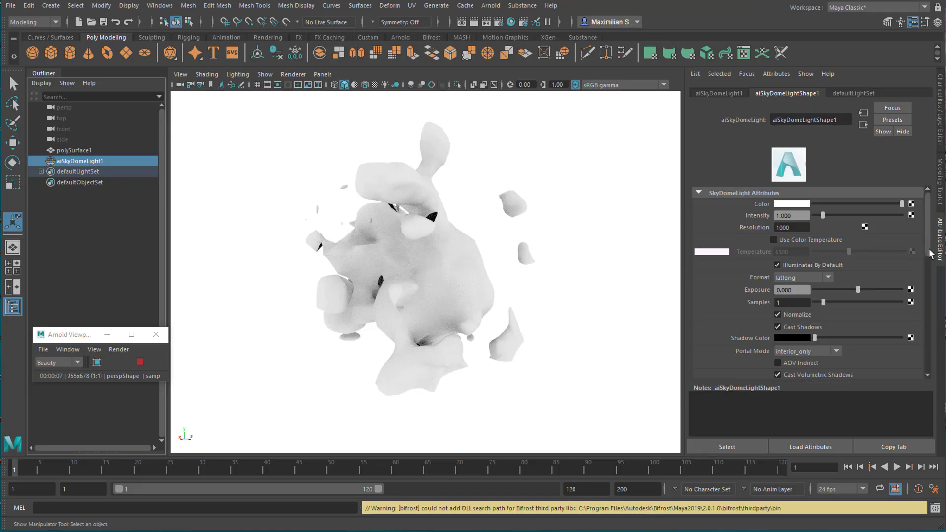
- Try lowering the skydome light's camera visibility to 0
scroll(827, 295, down, 5)
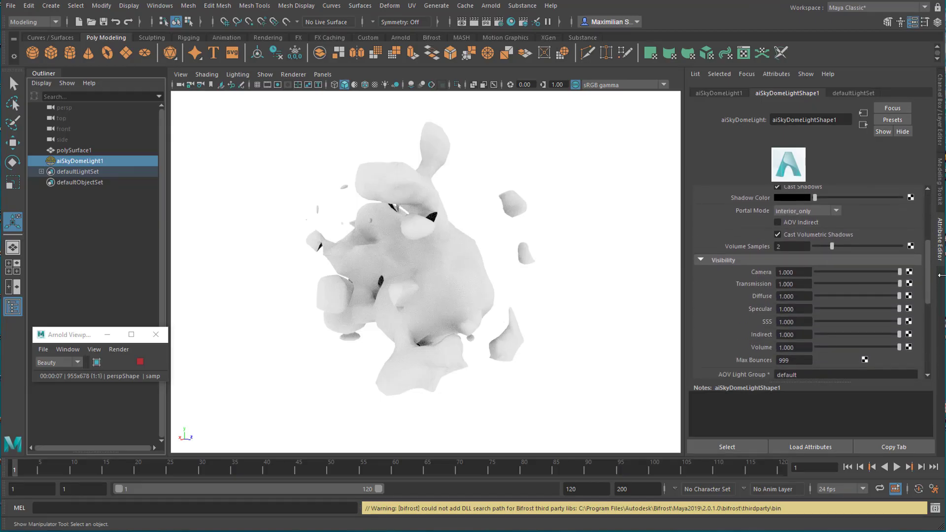
drag(900, 274, 792, 278)
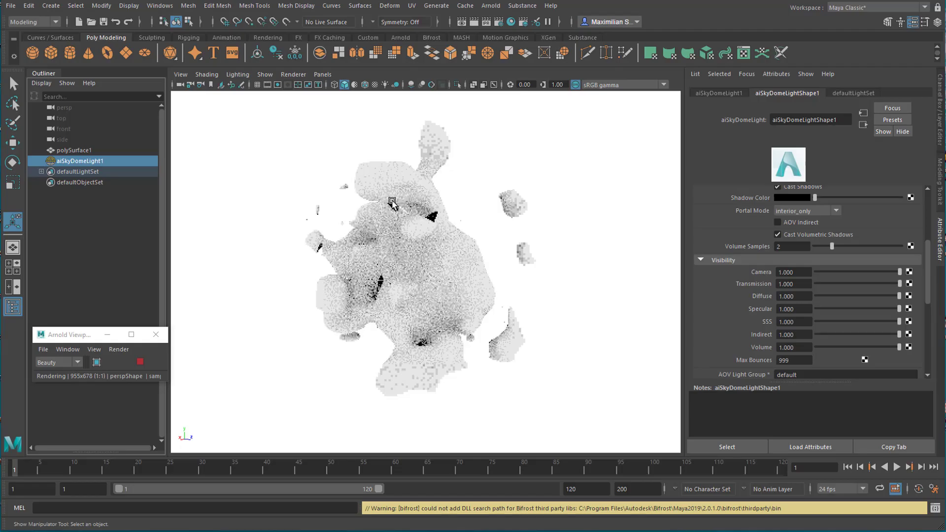
- Reopen the mesh's aiToon material attributes and set the edge color back to black
right_drag(392, 202, 392, 461)
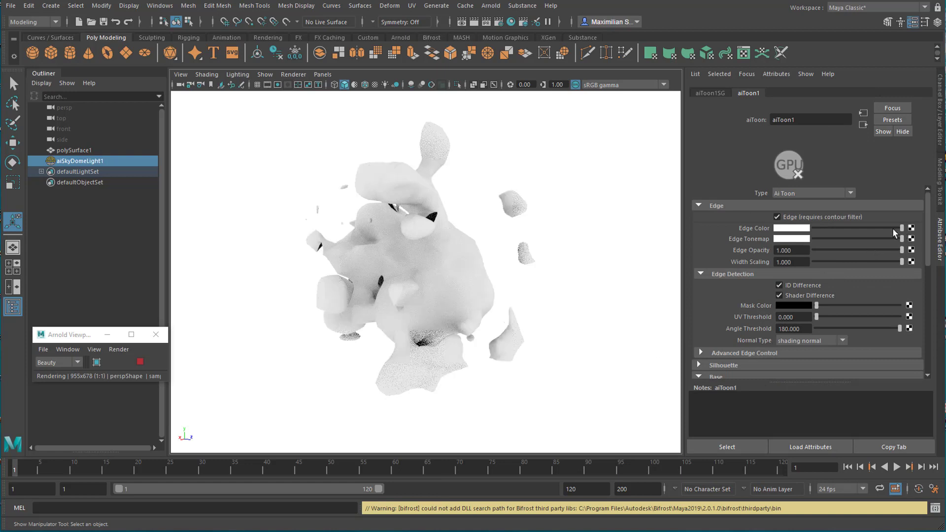
drag(903, 228, 814, 228)
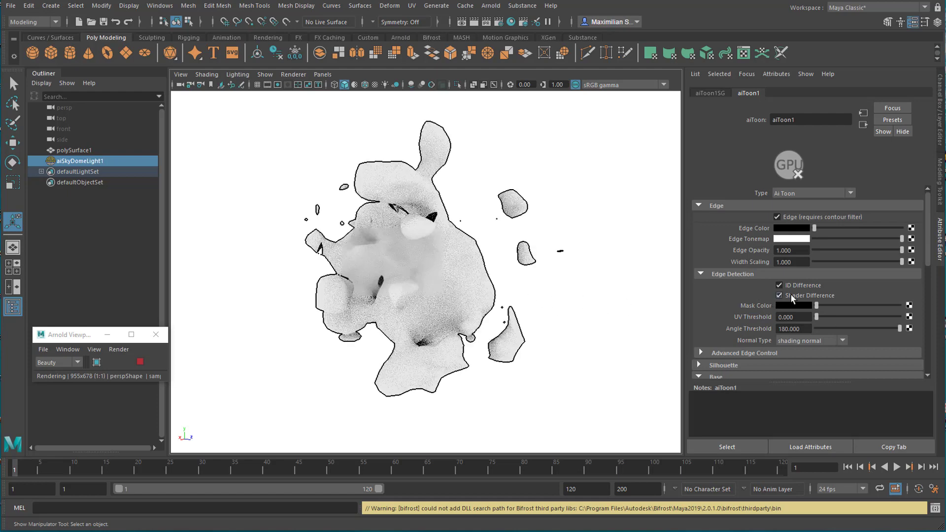
- Set the aiToon material's base color to a light cyan blue
scroll(868, 302, down, 5)
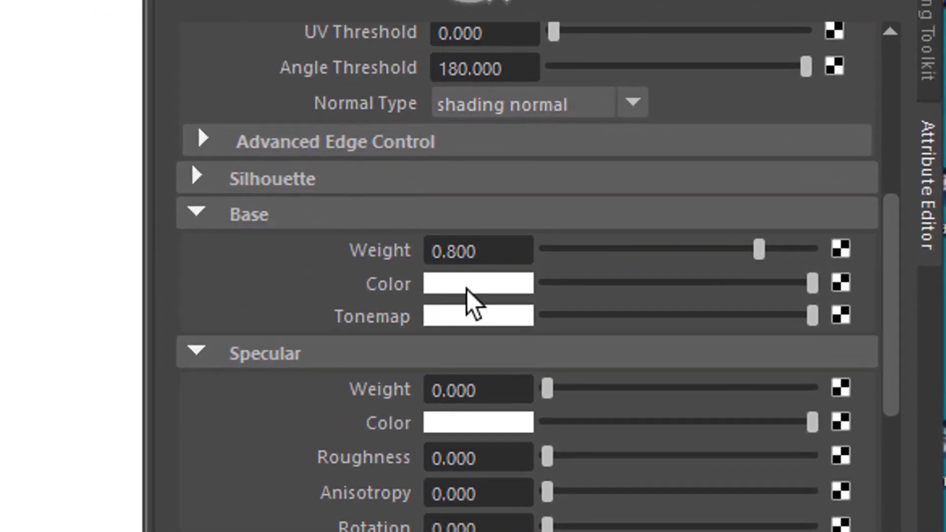
click(467, 290)
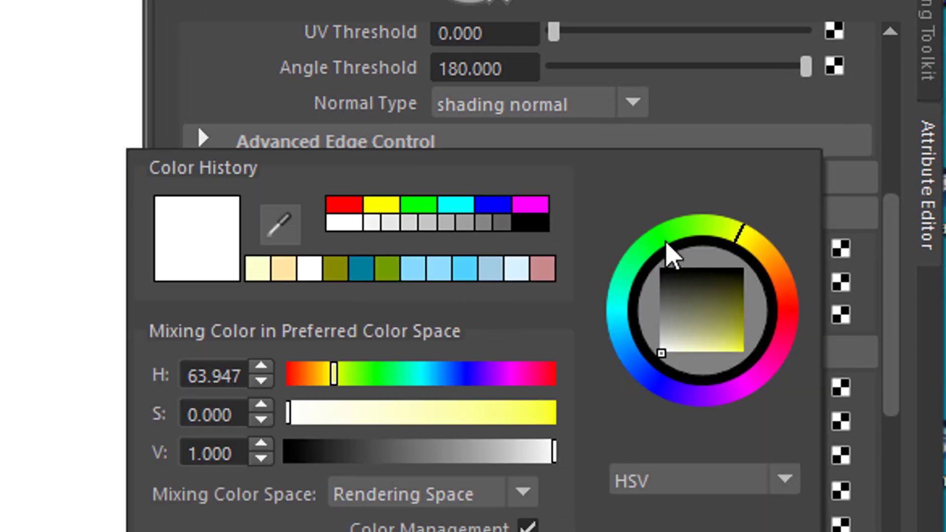
click(623, 320)
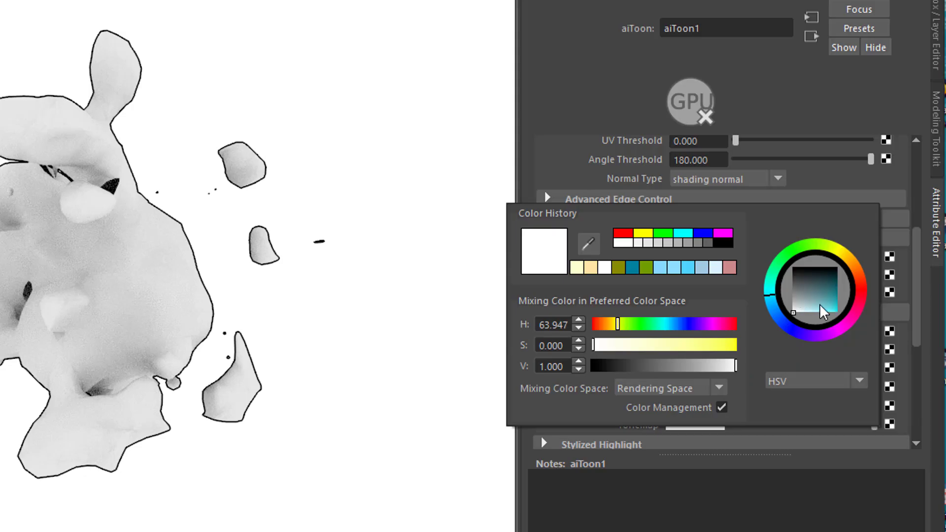
click(822, 312)
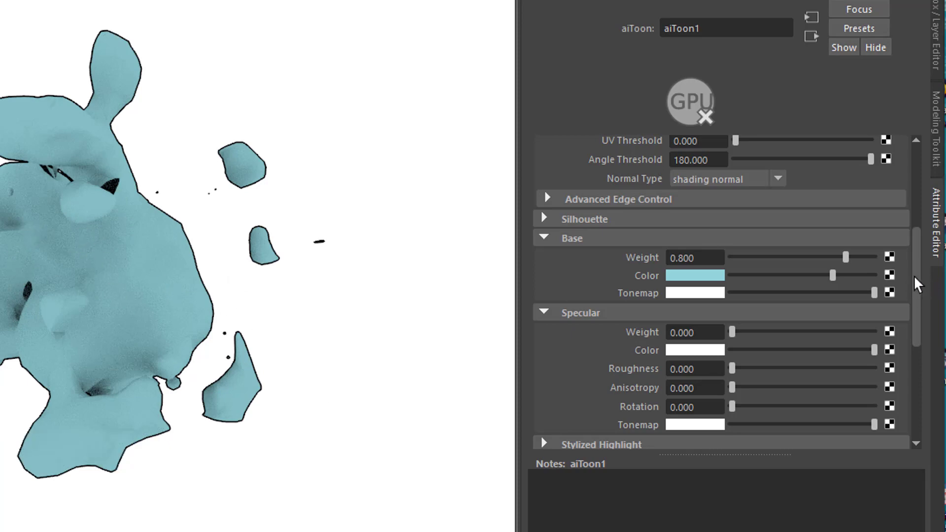
- Raise the aiToon material's specular weight to 0.241
drag(915, 285, 920, 311)
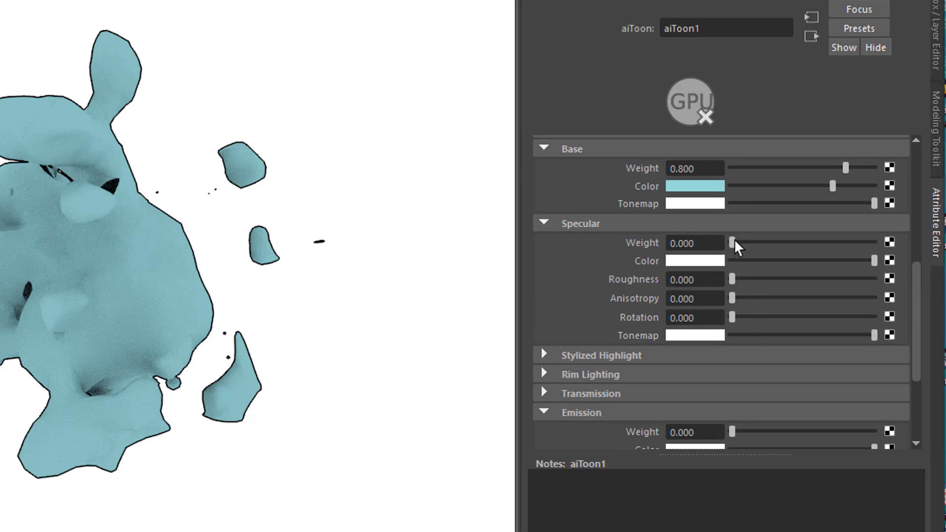
drag(735, 239, 800, 249)
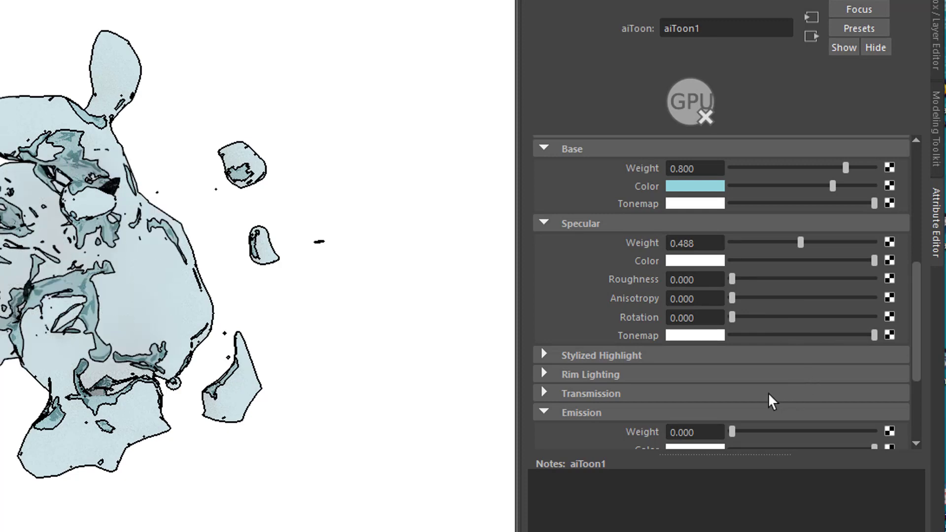
drag(800, 242, 777, 254)
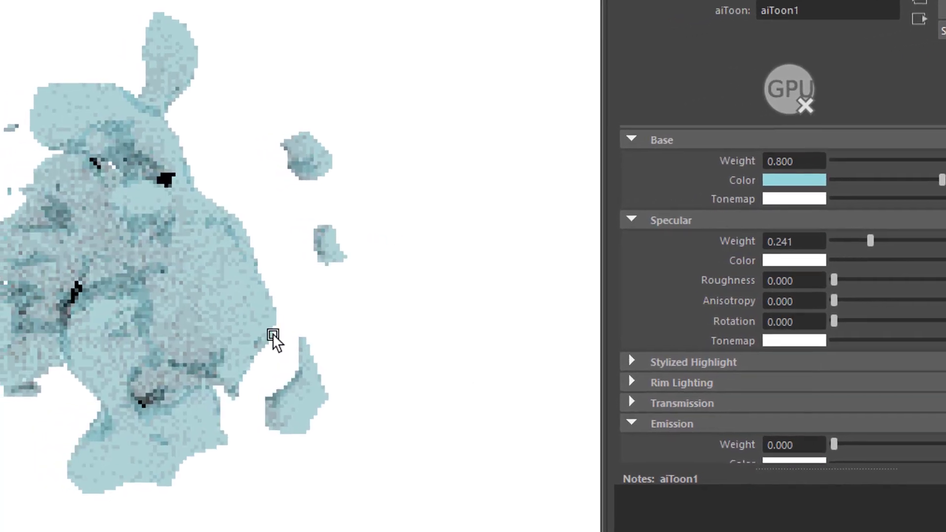